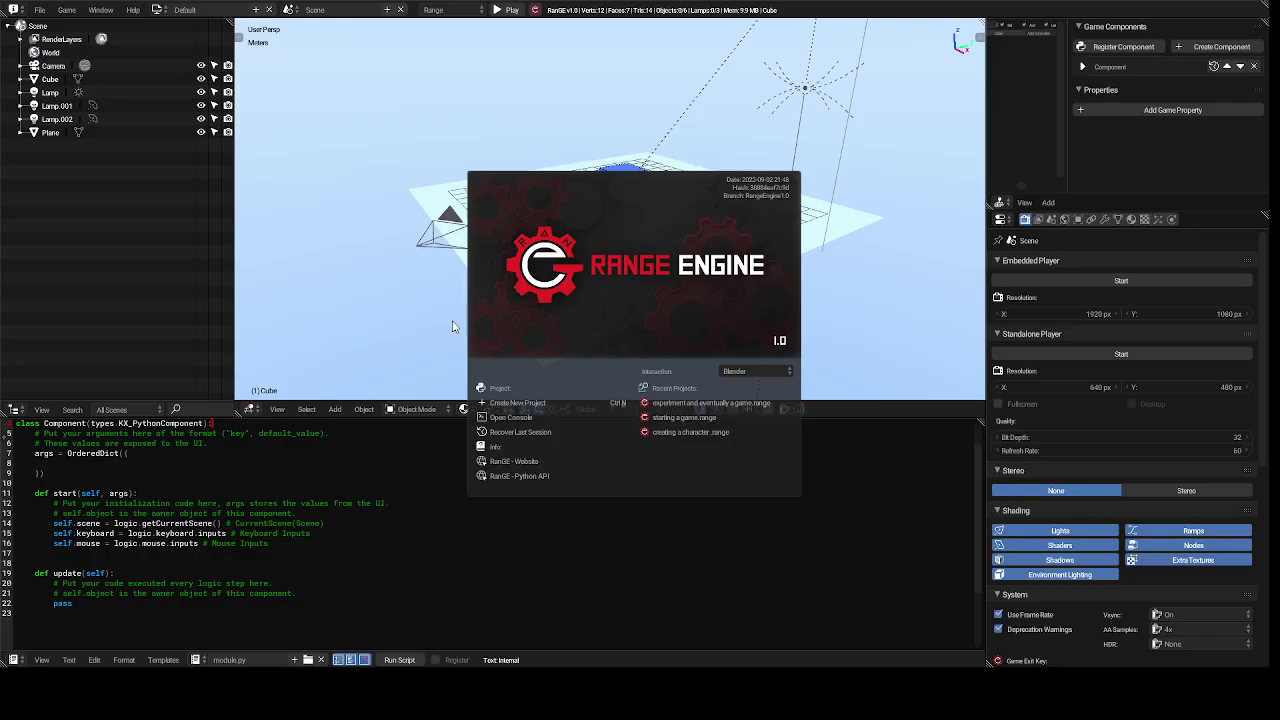
# - Close the startup splash to reveal the cube, plane, camera and lamps scene
pyautogui.click(396, 323)
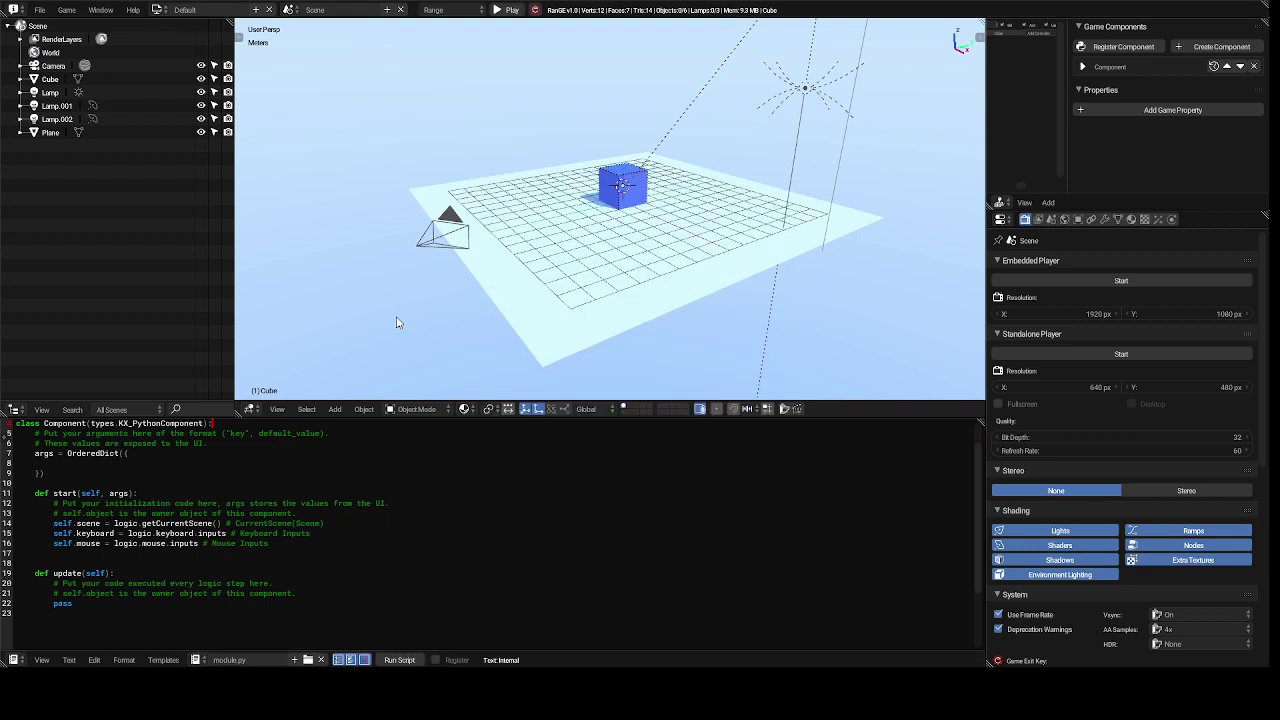
# - Select the cube and switch the workspace to the Game Logic layout
pyautogui.click(611, 192)
pyautogui.rightClick(611, 192)
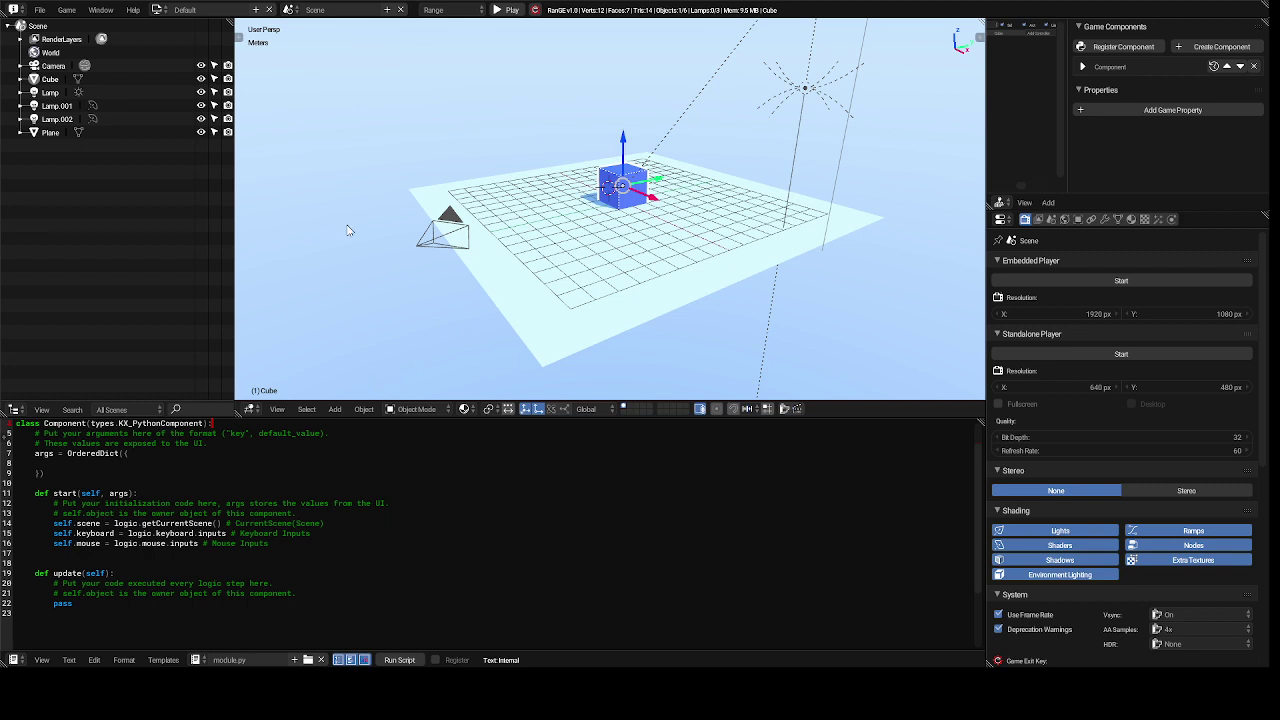
pyautogui.click(157, 11)
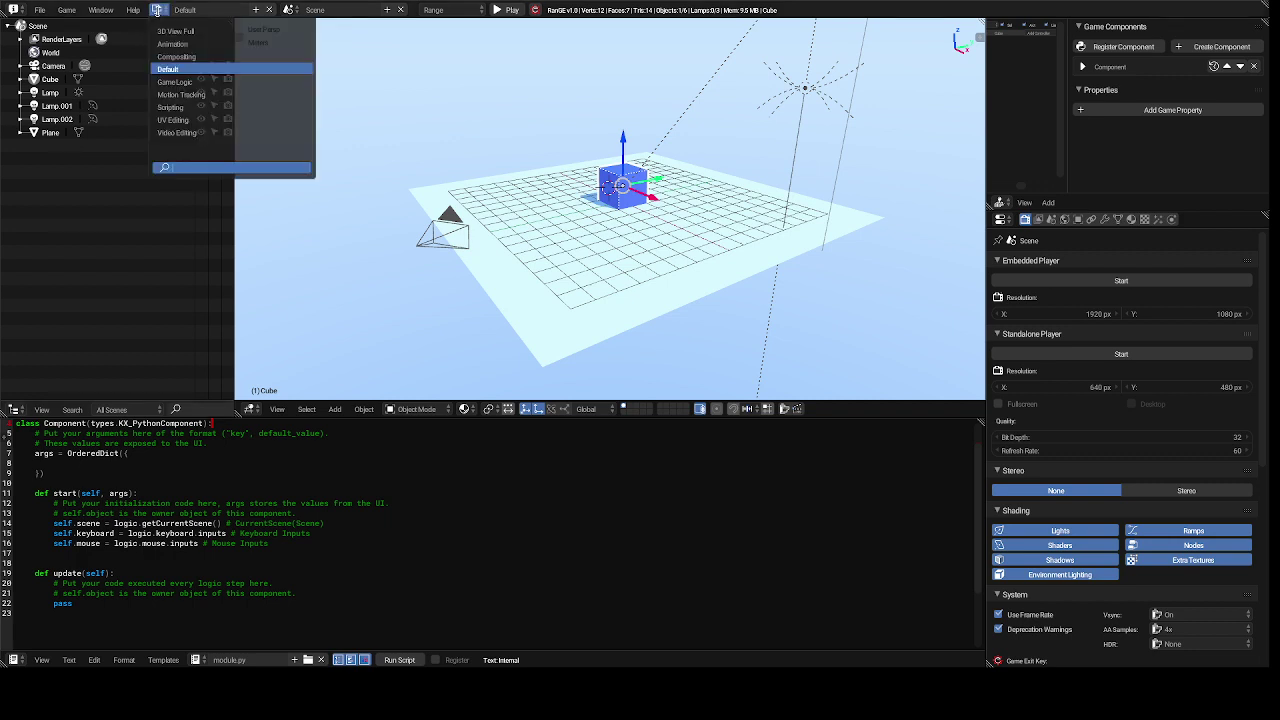
pyautogui.click(213, 81)
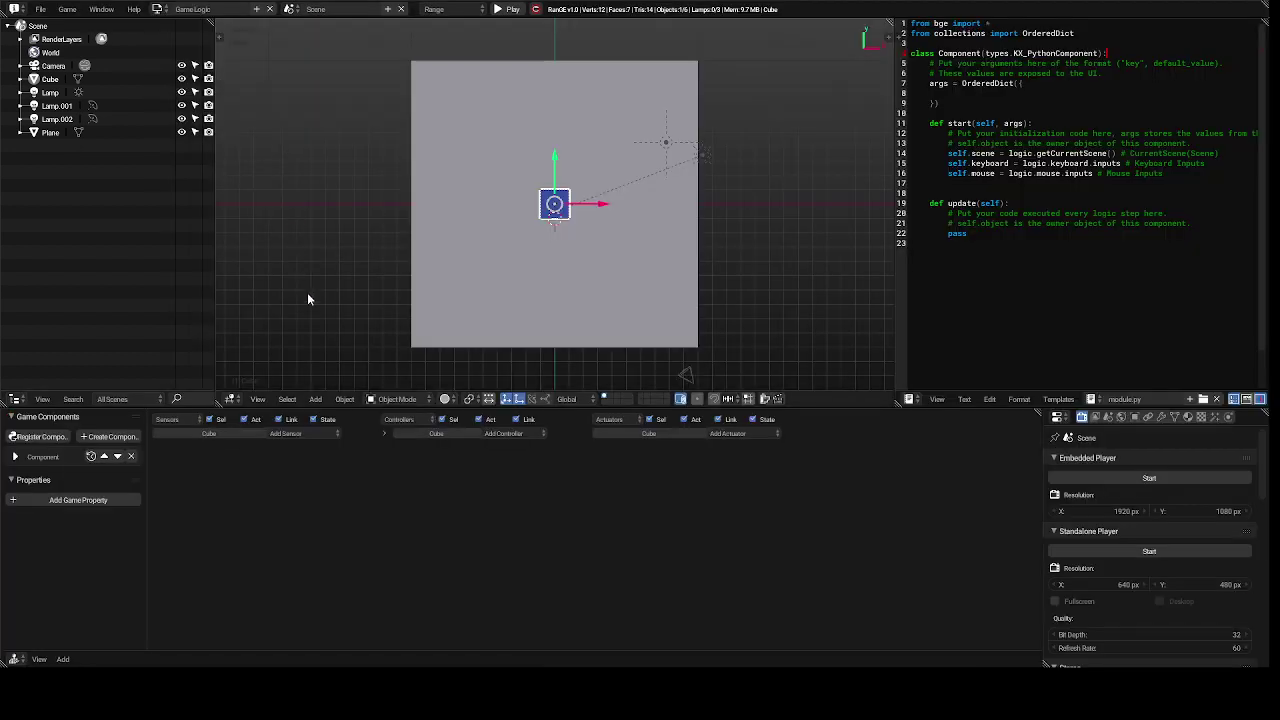
# - Add a Keyboard sensor to the cube that triggers on the 1 key
pyautogui.click(296, 434)
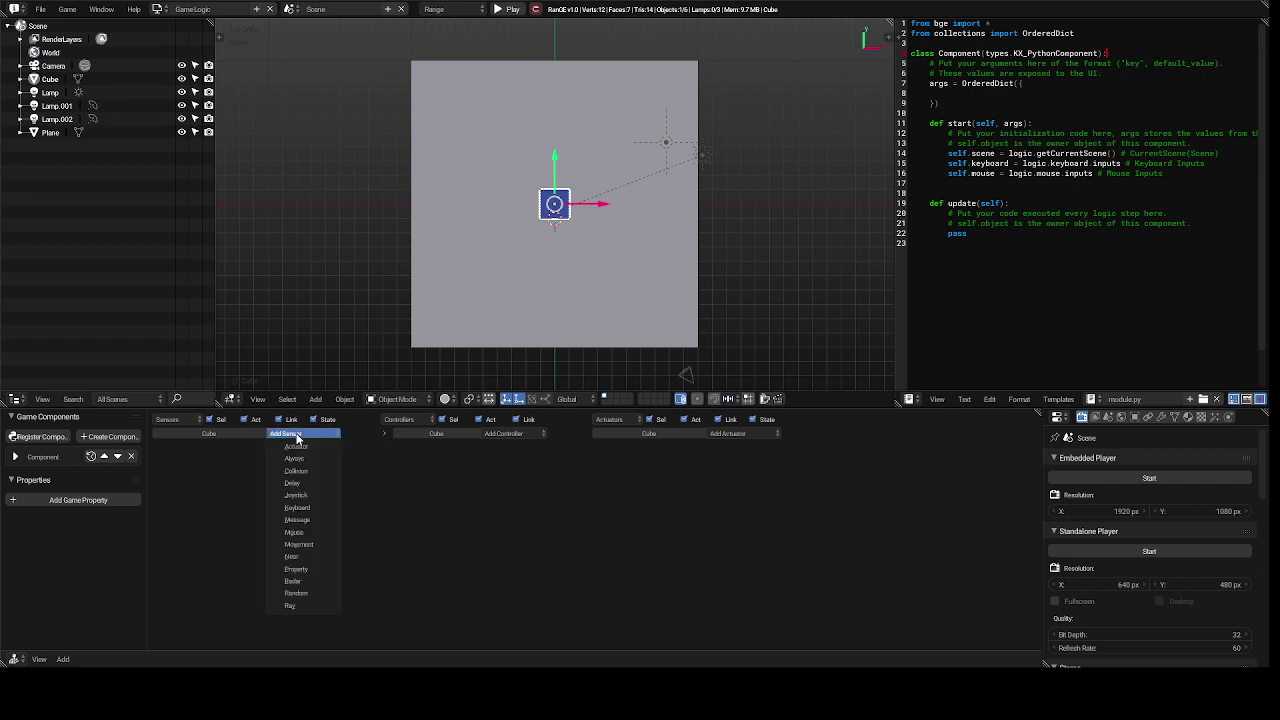
pyautogui.click(322, 509)
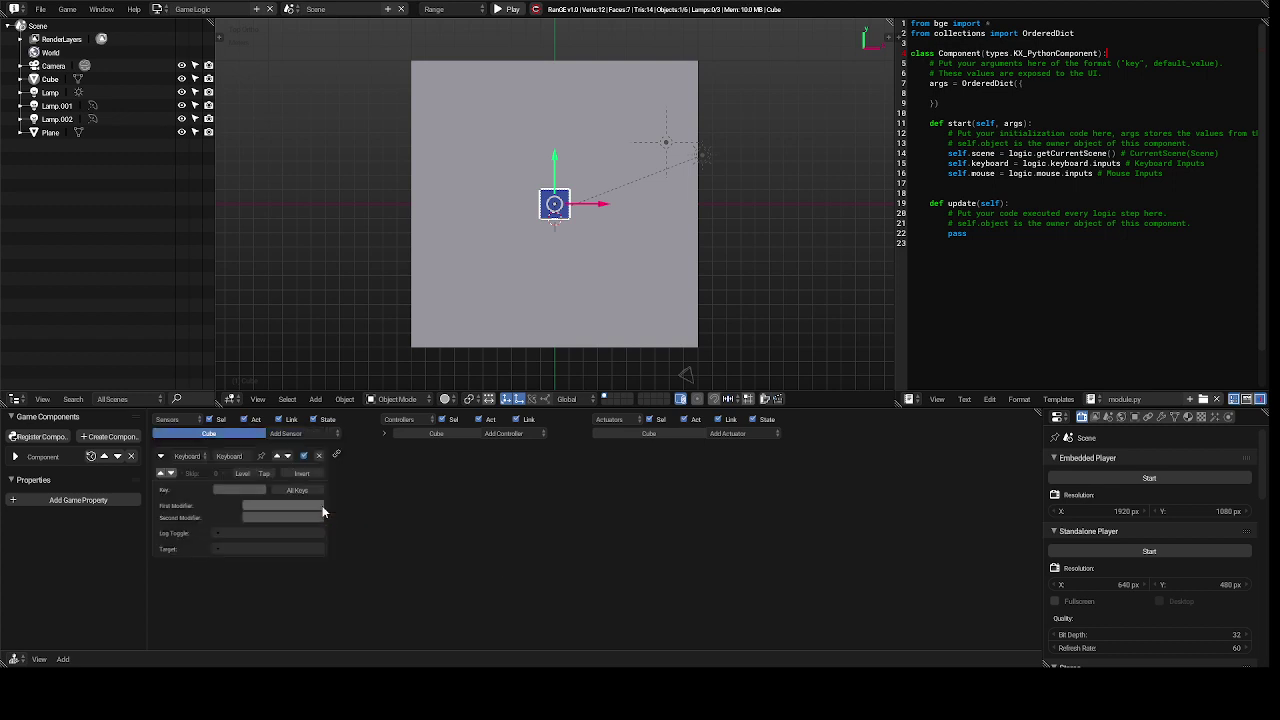
pyautogui.click(245, 490)
pyautogui.press('1')
# - Add an And controller and a Sound actuator, linking Keyboard → And → Sound
pyautogui.click(510, 434)
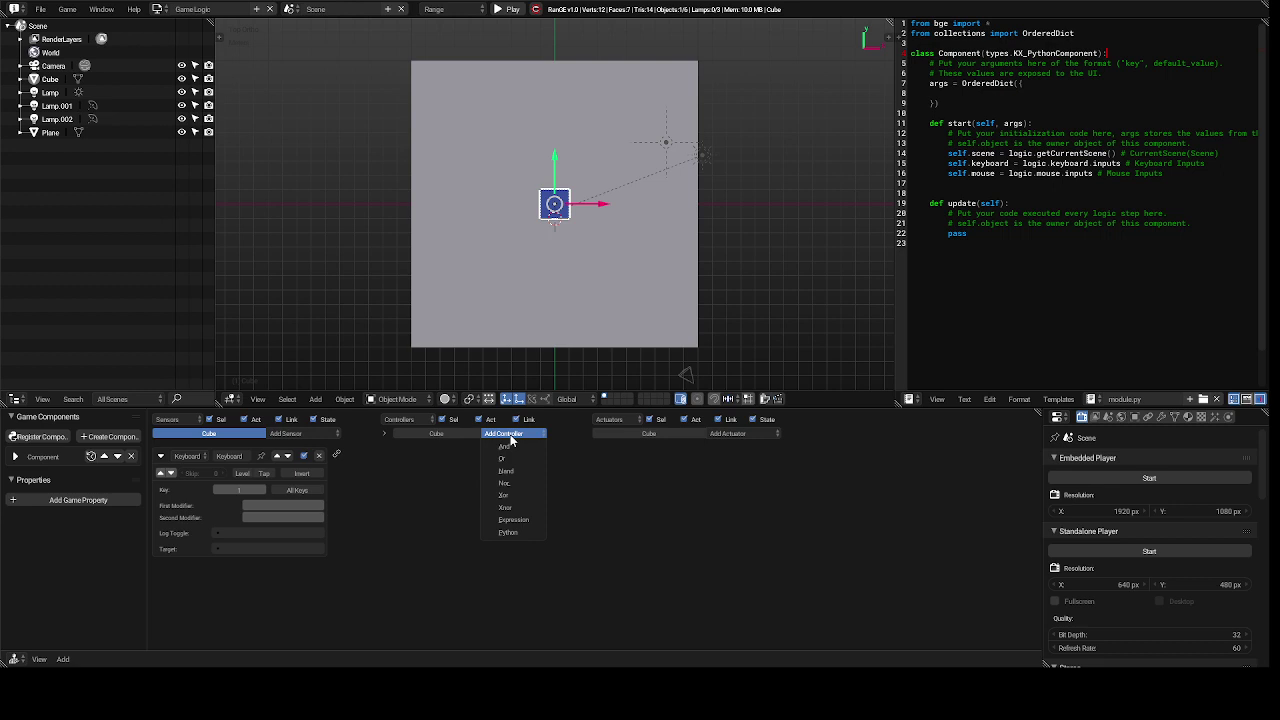
pyautogui.click(510, 446)
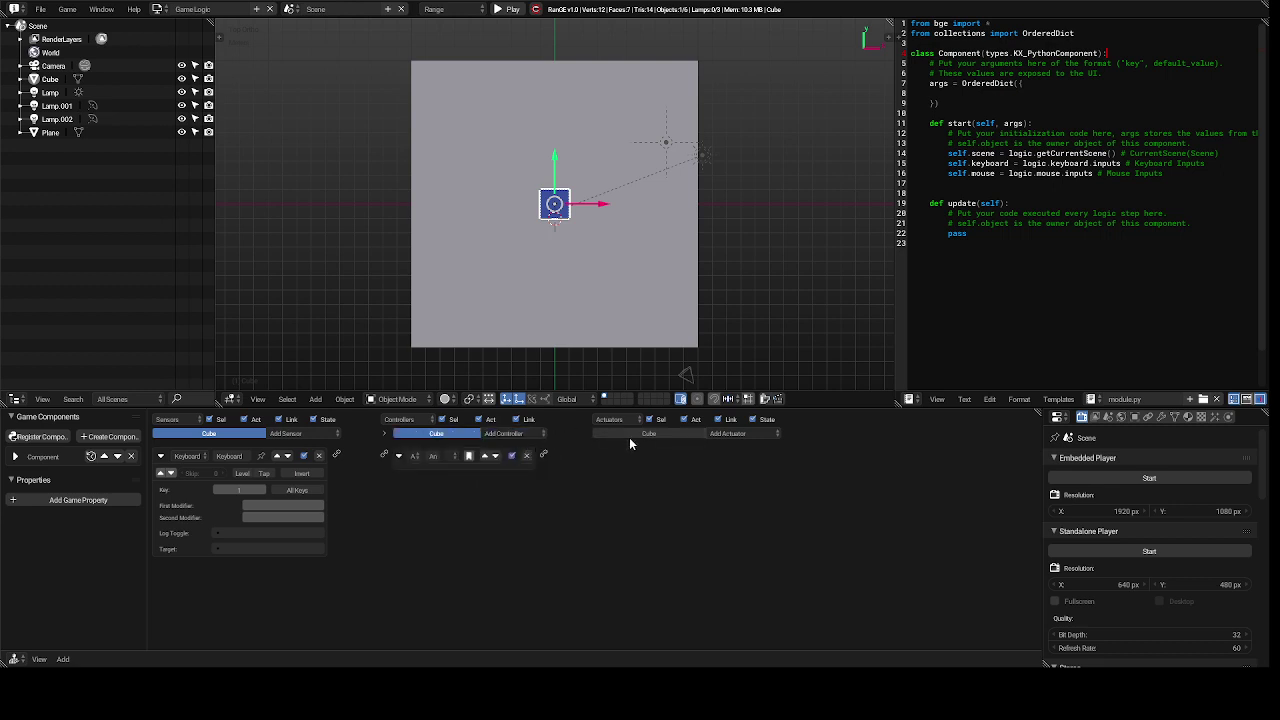
pyautogui.click(735, 433)
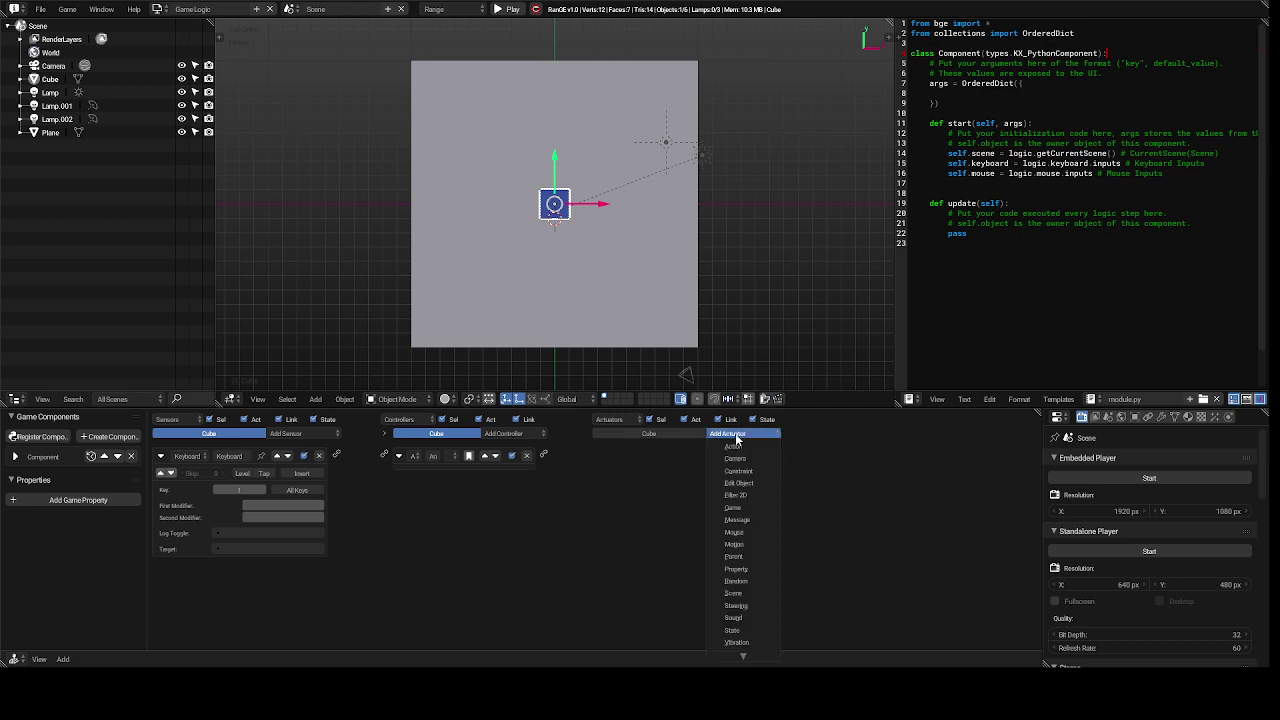
pyautogui.click(746, 626)
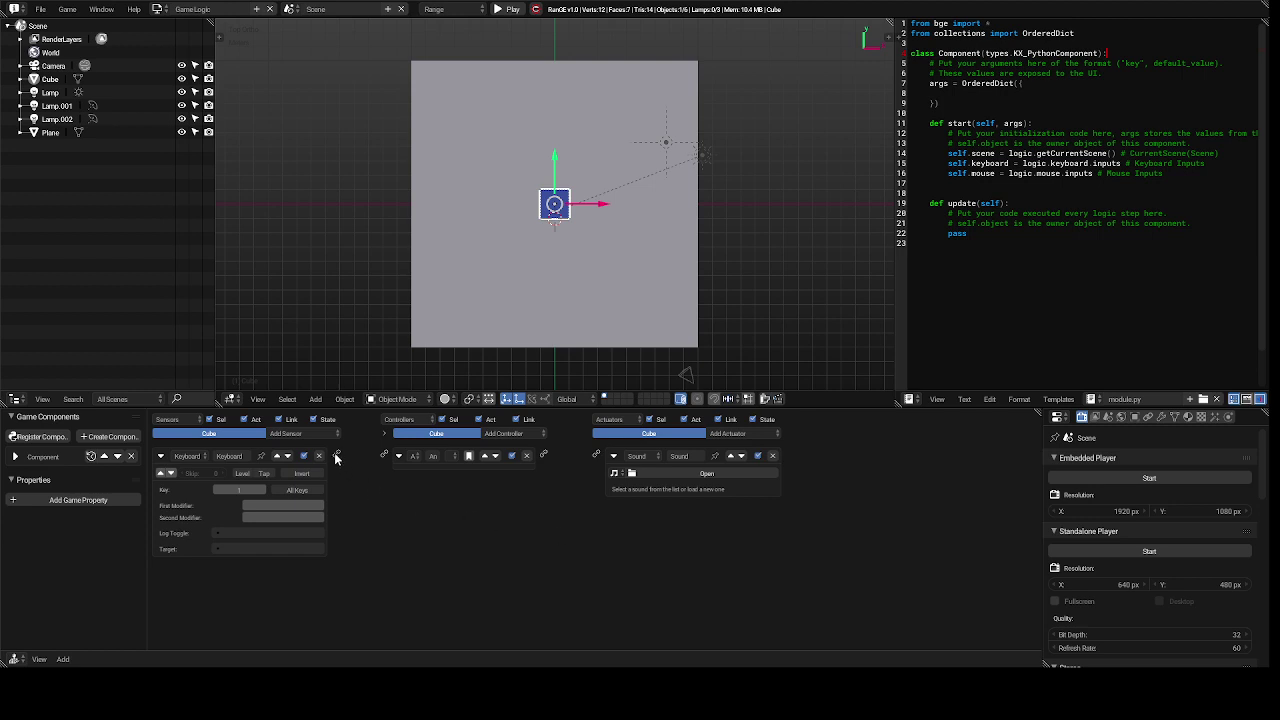
pyautogui.moveTo(337, 456); pyautogui.dragTo(384, 456)
pyautogui.moveTo(545, 456); pyautogui.dragTo(597, 457)
# - Load a acoustic -edit-1.m4a from the sound files folder into the Sound actuator
pyautogui.click(671, 475)
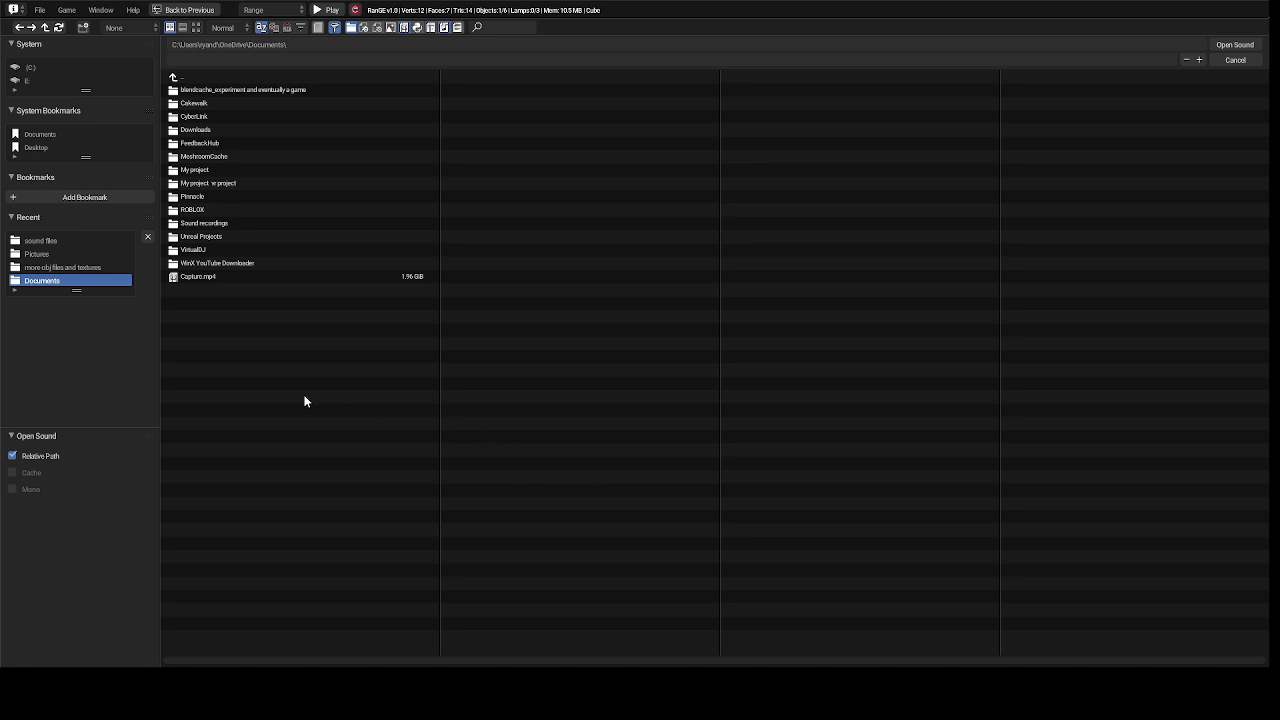
pyautogui.click(66, 241)
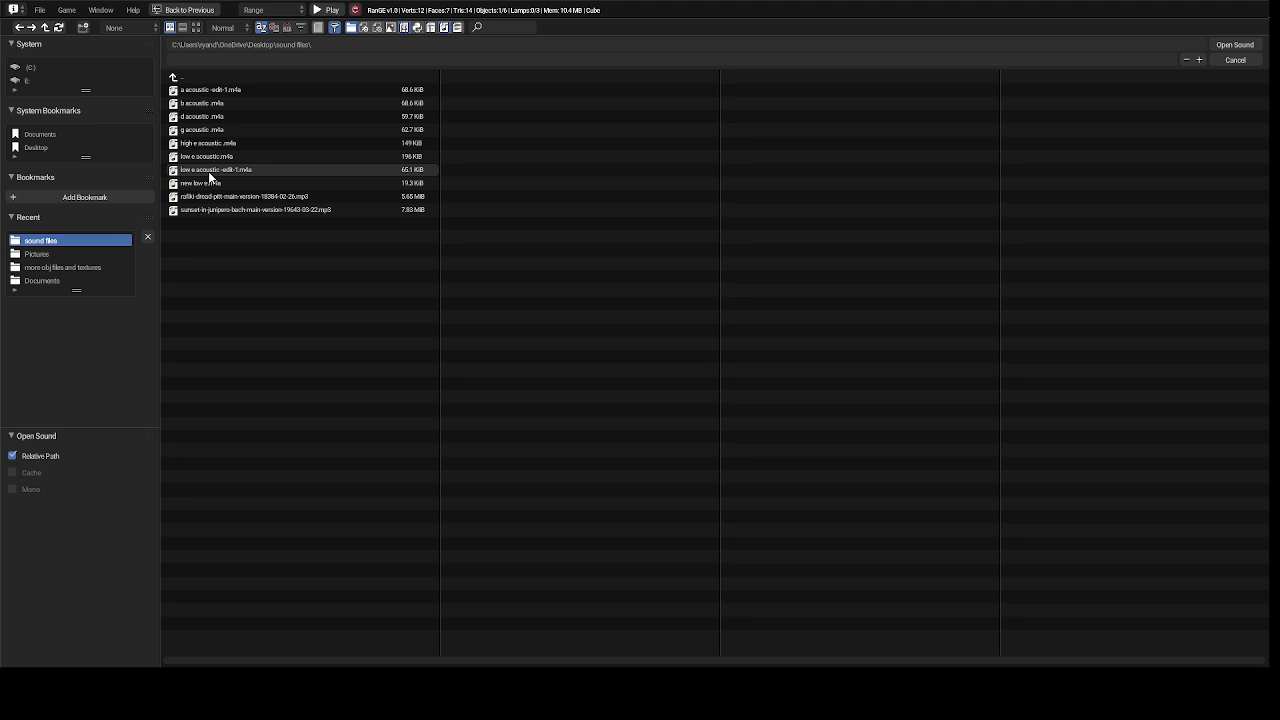
pyautogui.click(209, 90)
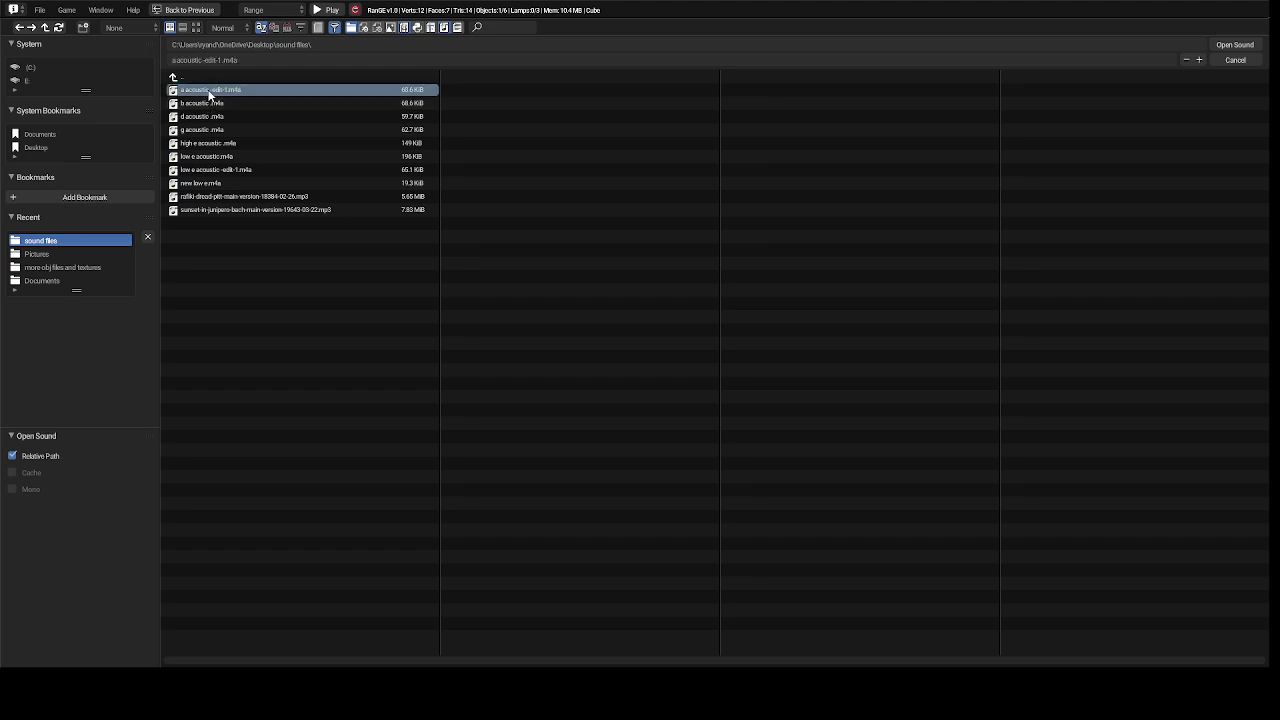
pyautogui.doubleClick(209, 91)
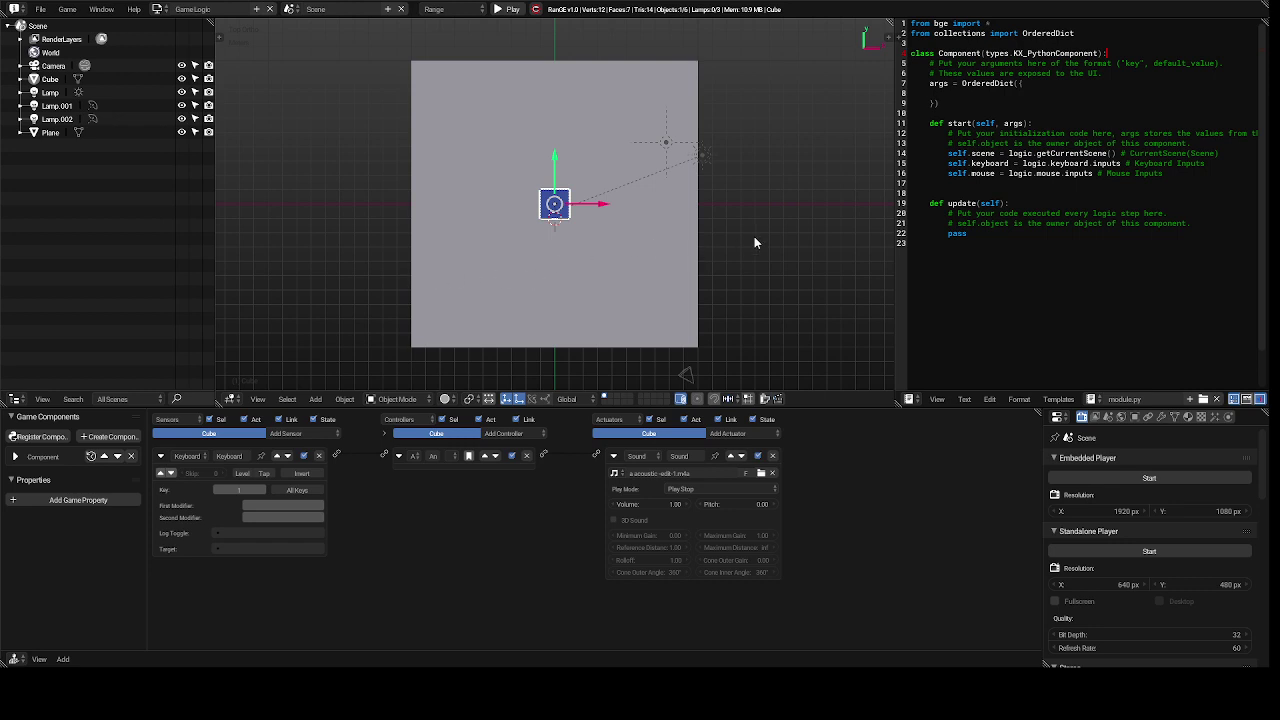
pyautogui.press('p')
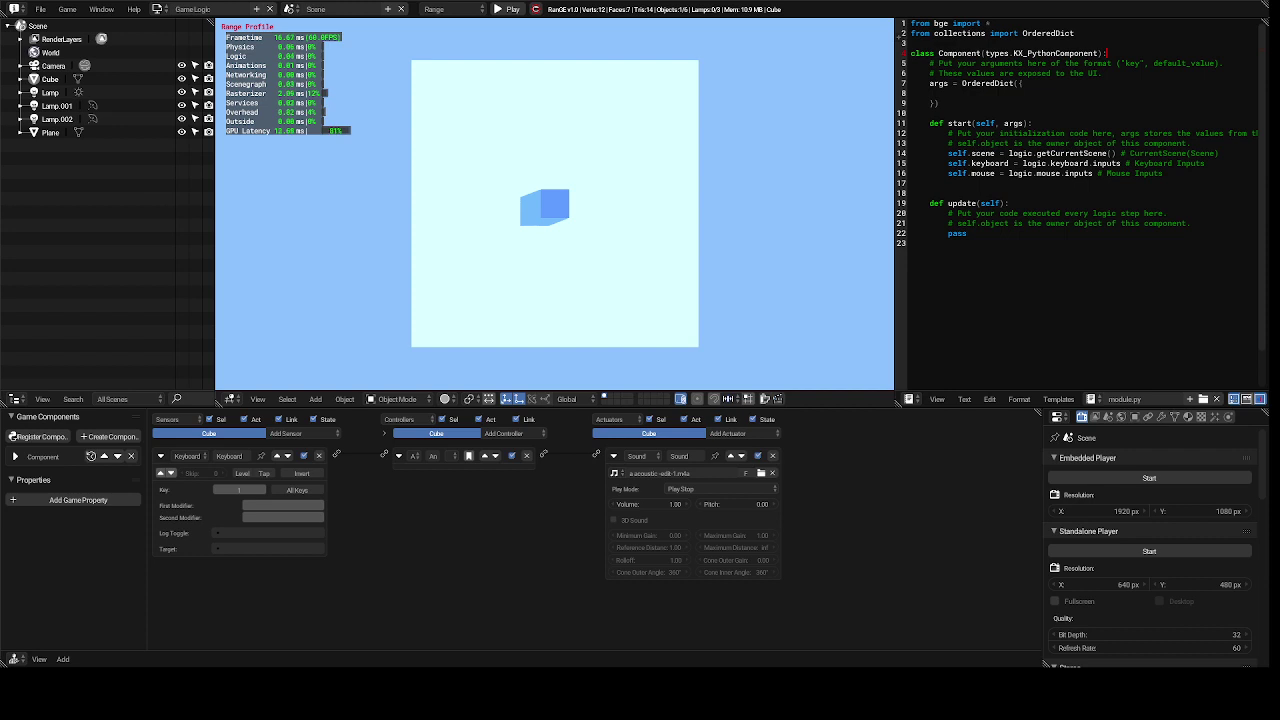
pyautogui.press('Escape')
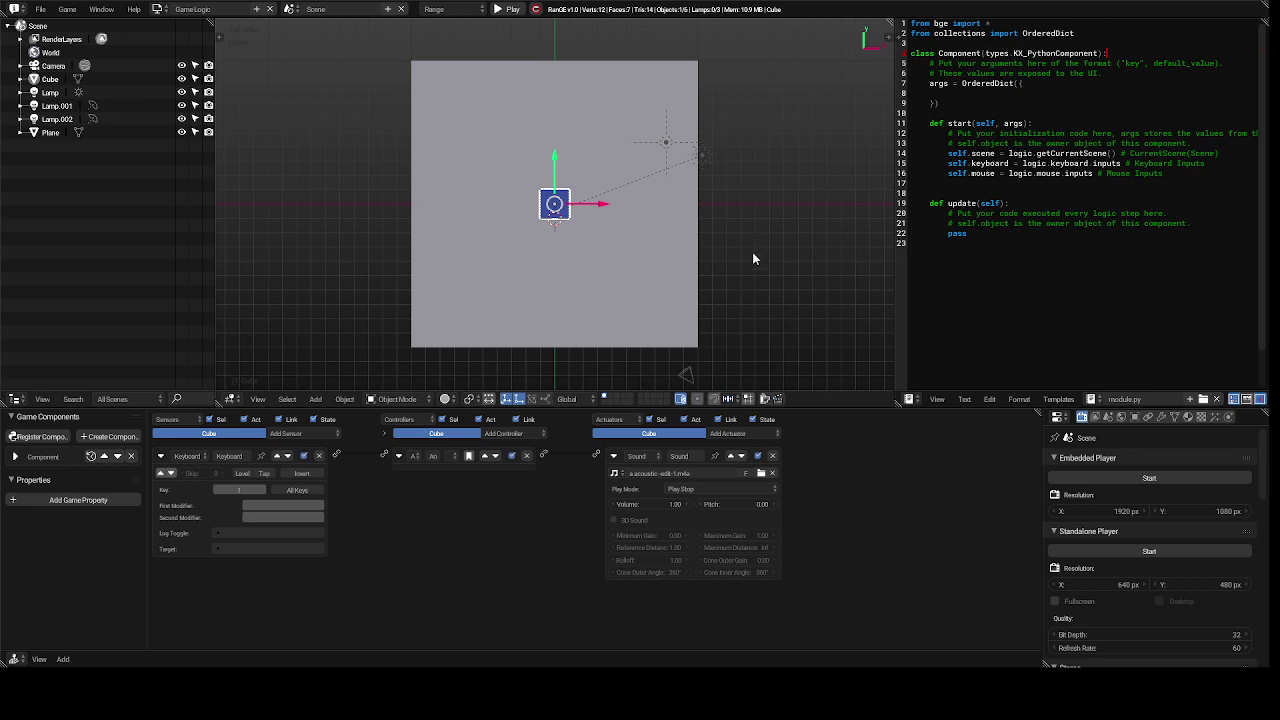
# - Raise the sound's pitch to 2.67 and test it in the running game
pyautogui.click(712, 506)
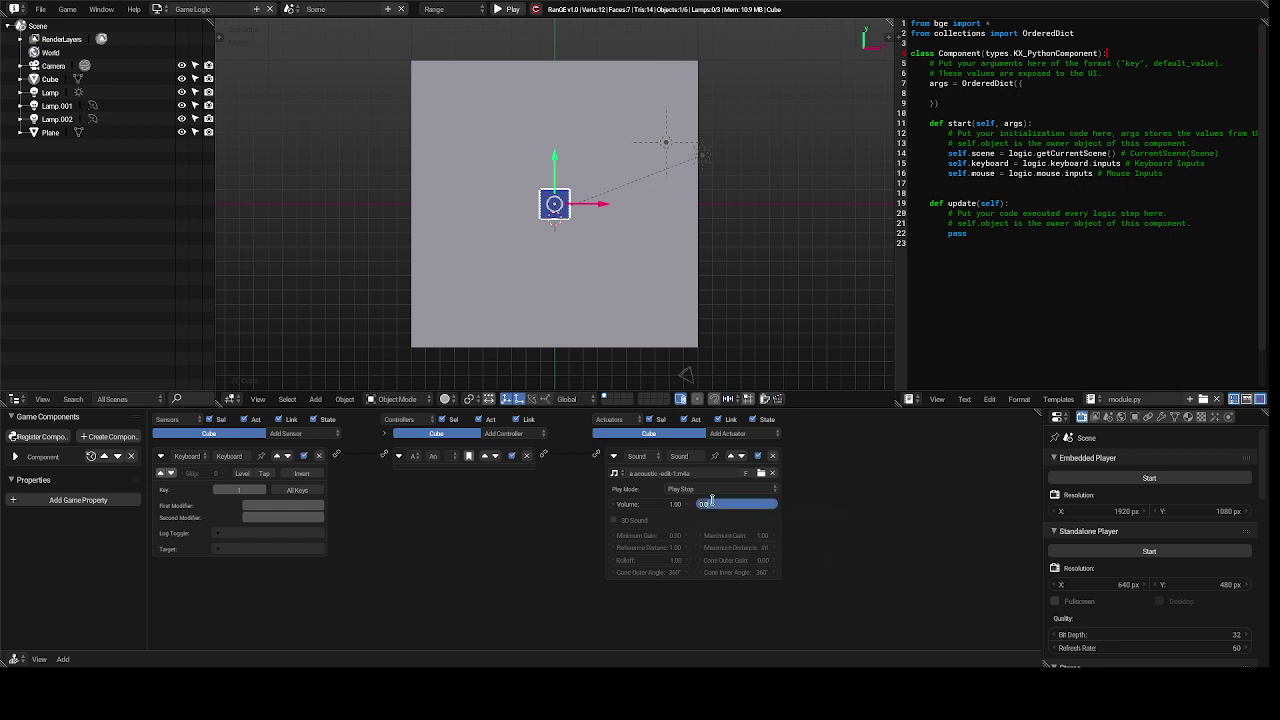
pyautogui.press('Escape')
pyautogui.click(718, 507)
pyautogui.moveTo(737, 504); pyautogui.dragTo(737, 504)
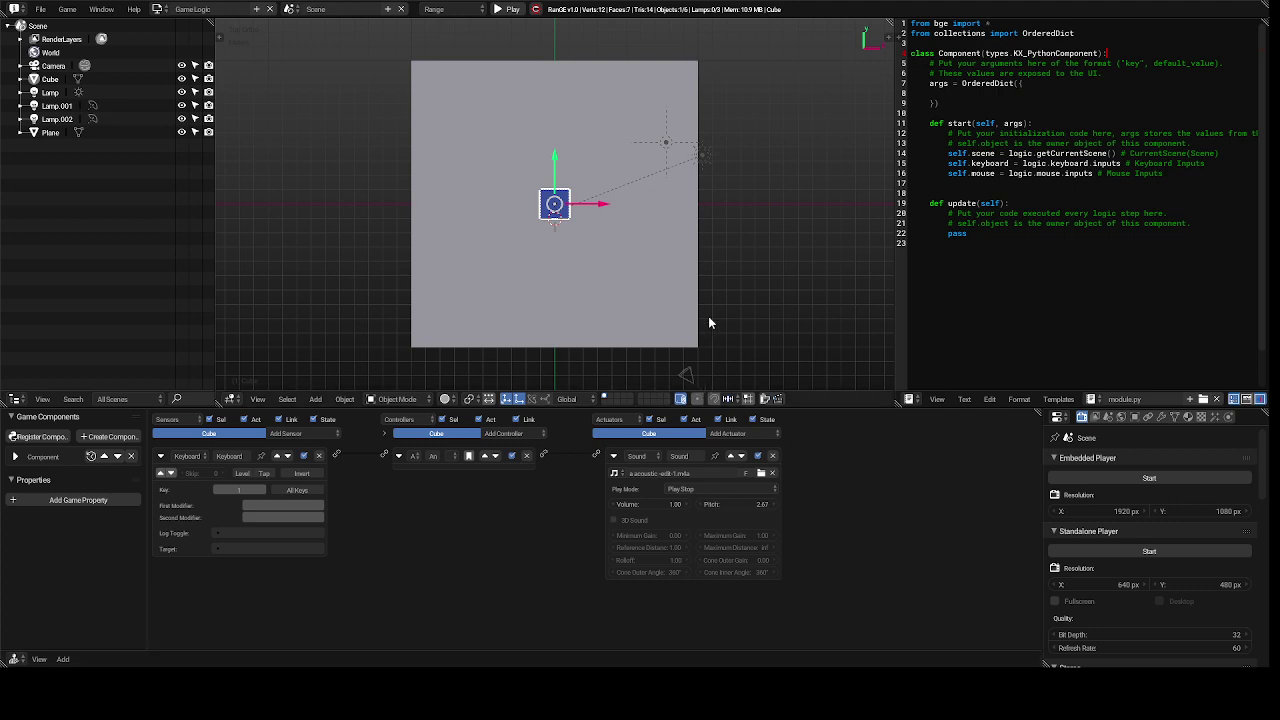
pyautogui.press('p')
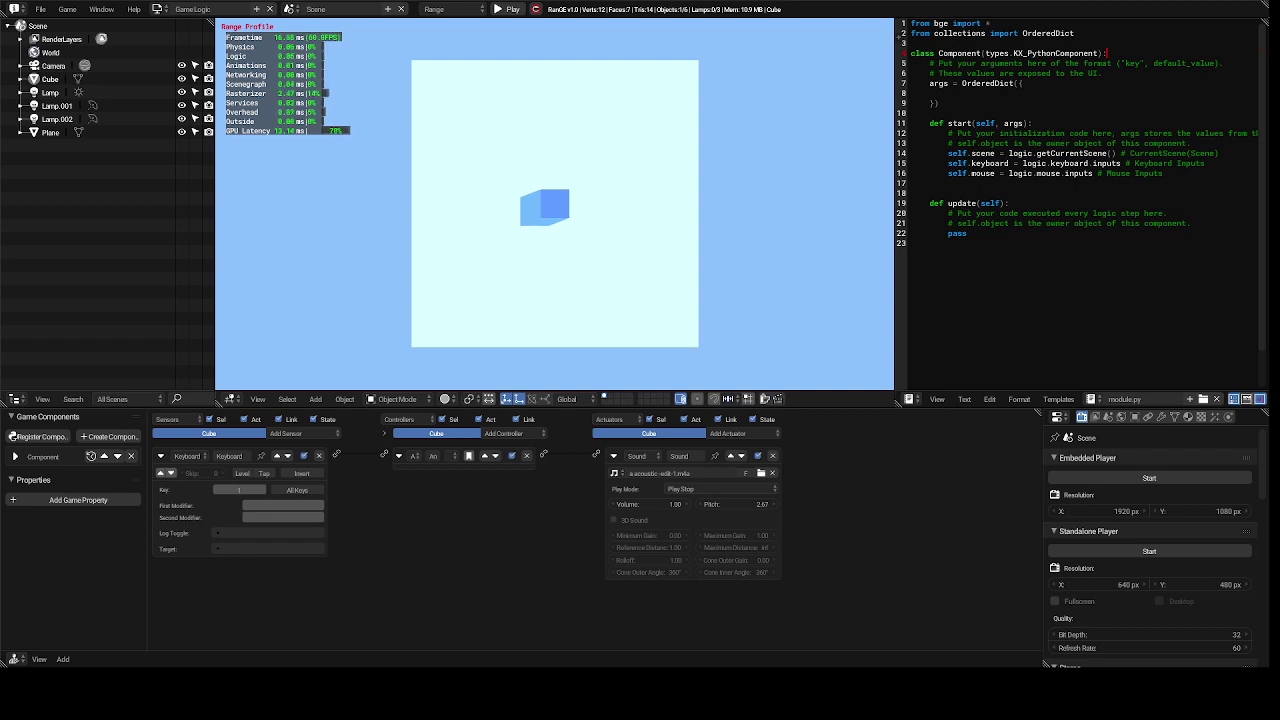
pyautogui.press('Escape')
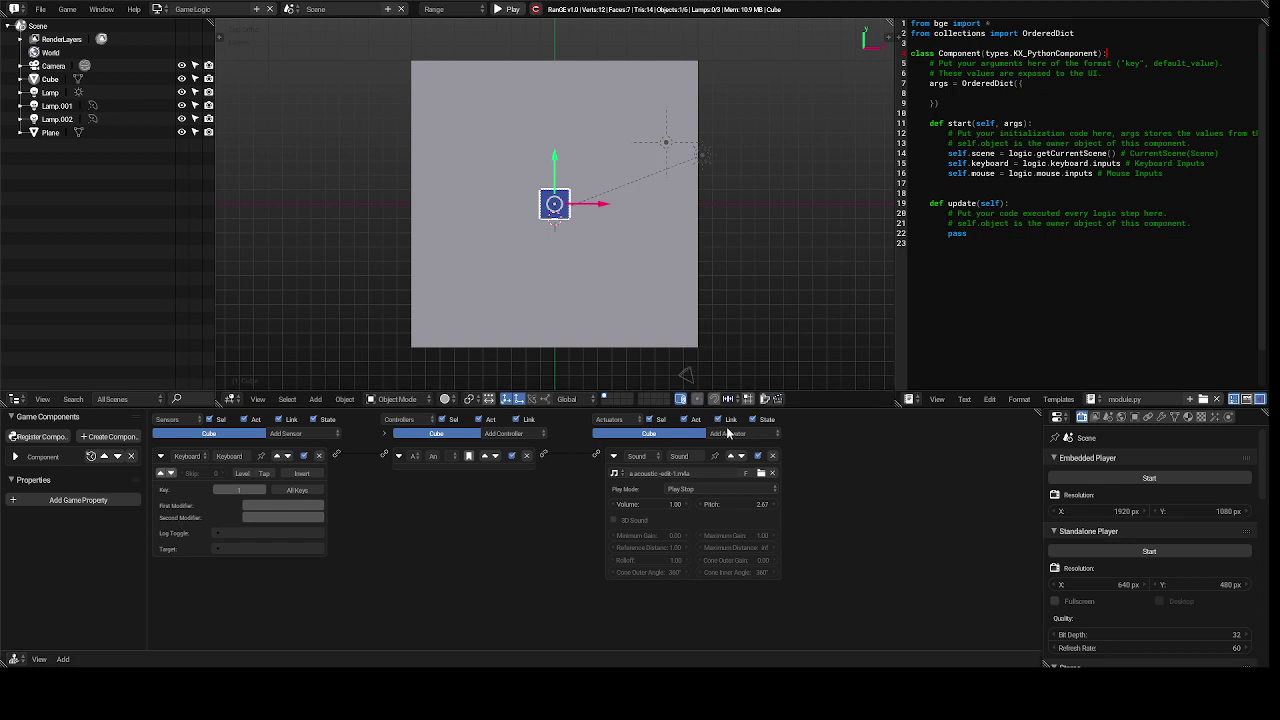
# - Lower the pitch to -3.72 and run the game again to hear it
pyautogui.click(750, 504)
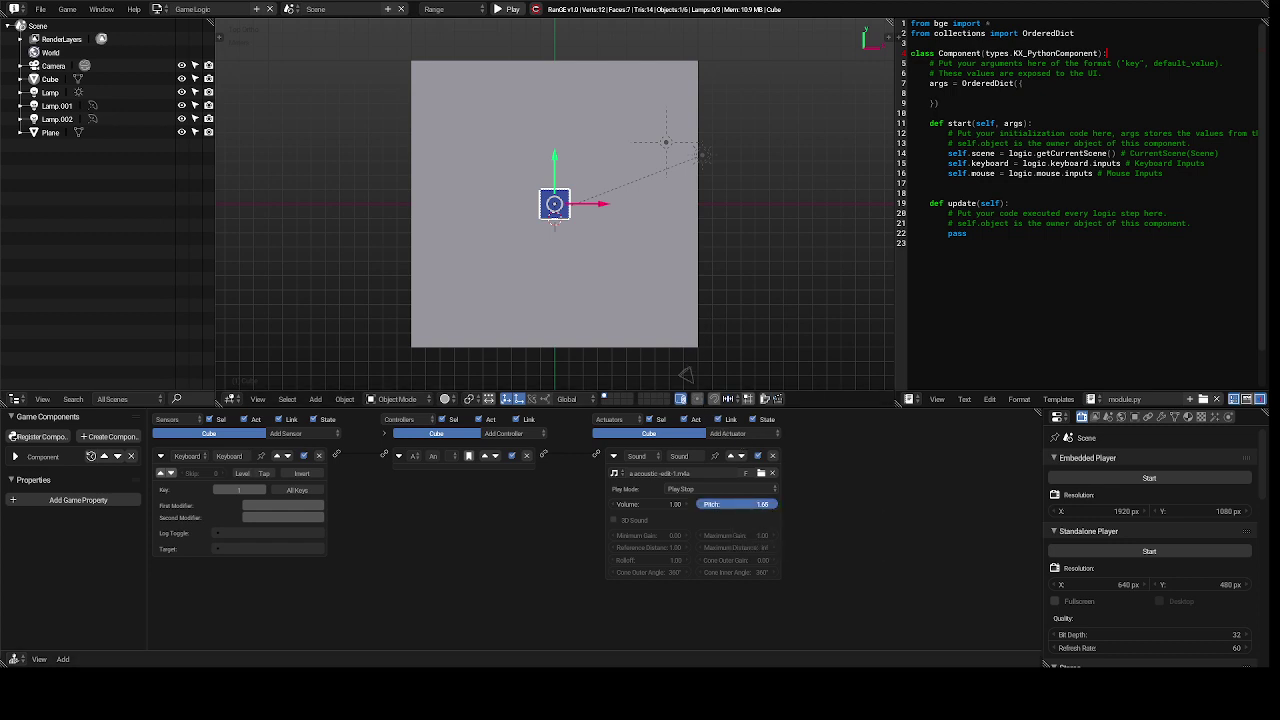
pyautogui.moveTo(750, 504); pyautogui.dragTo(735, 504)
pyautogui.moveTo(735, 504)
pyautogui.mouseDown()
pyautogui.moveTo(720, 504)
pyautogui.moveTo(749, 507)
pyautogui.mouseUp()
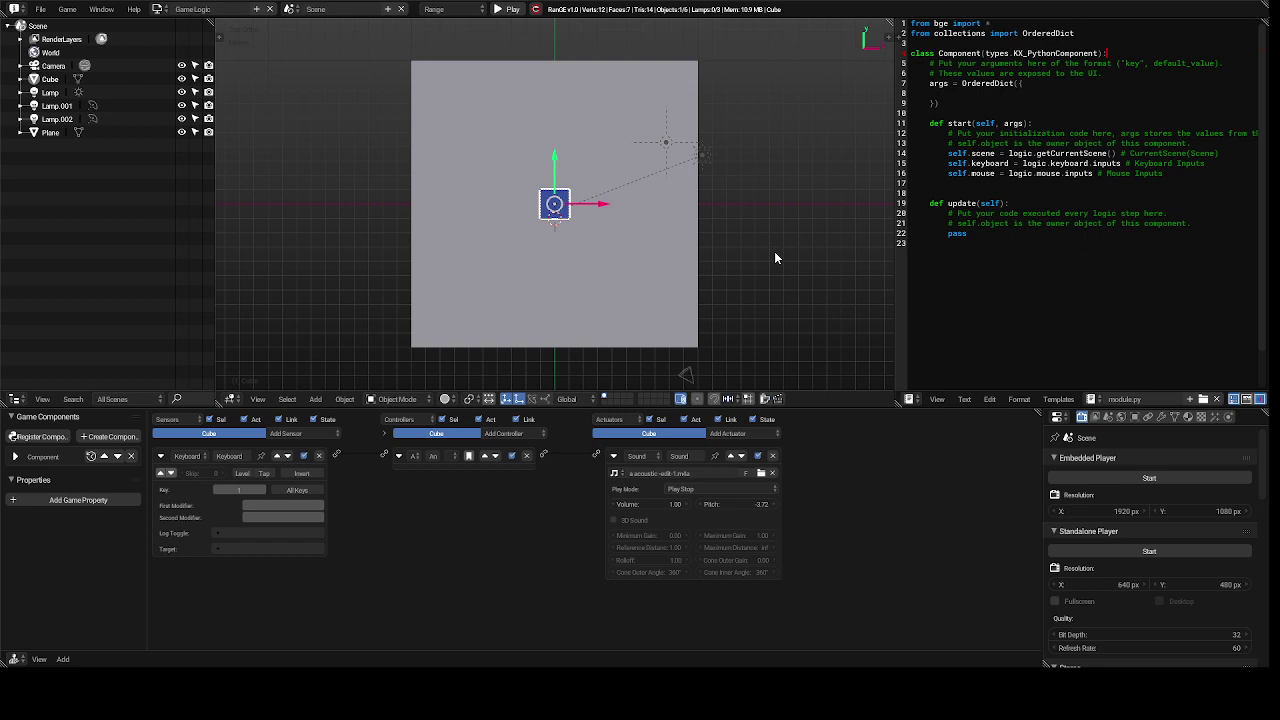
pyautogui.press('p')
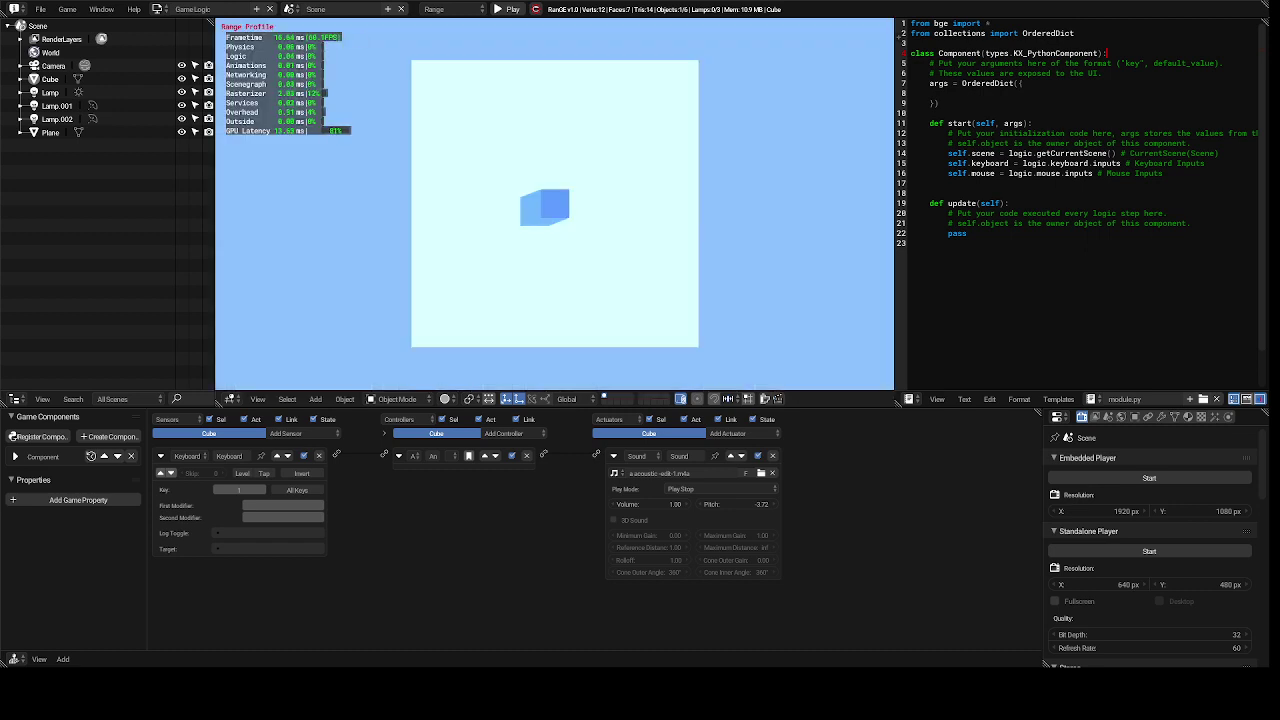
pyautogui.press('Escape')
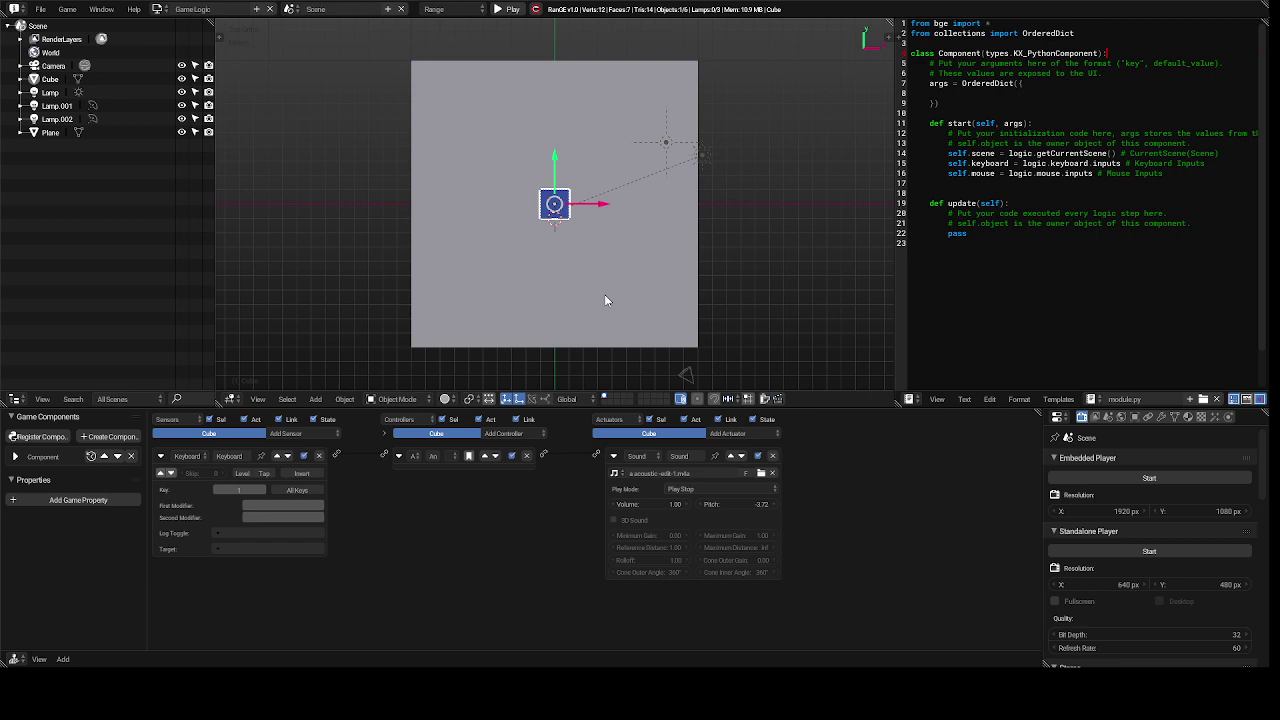
pyautogui.hotkey('shift', 'a')
# - Duplicate the cube to its left and load b acoustic .m4a into the copy's Sound actuator
pyautogui.hotkey('shift', 'd')
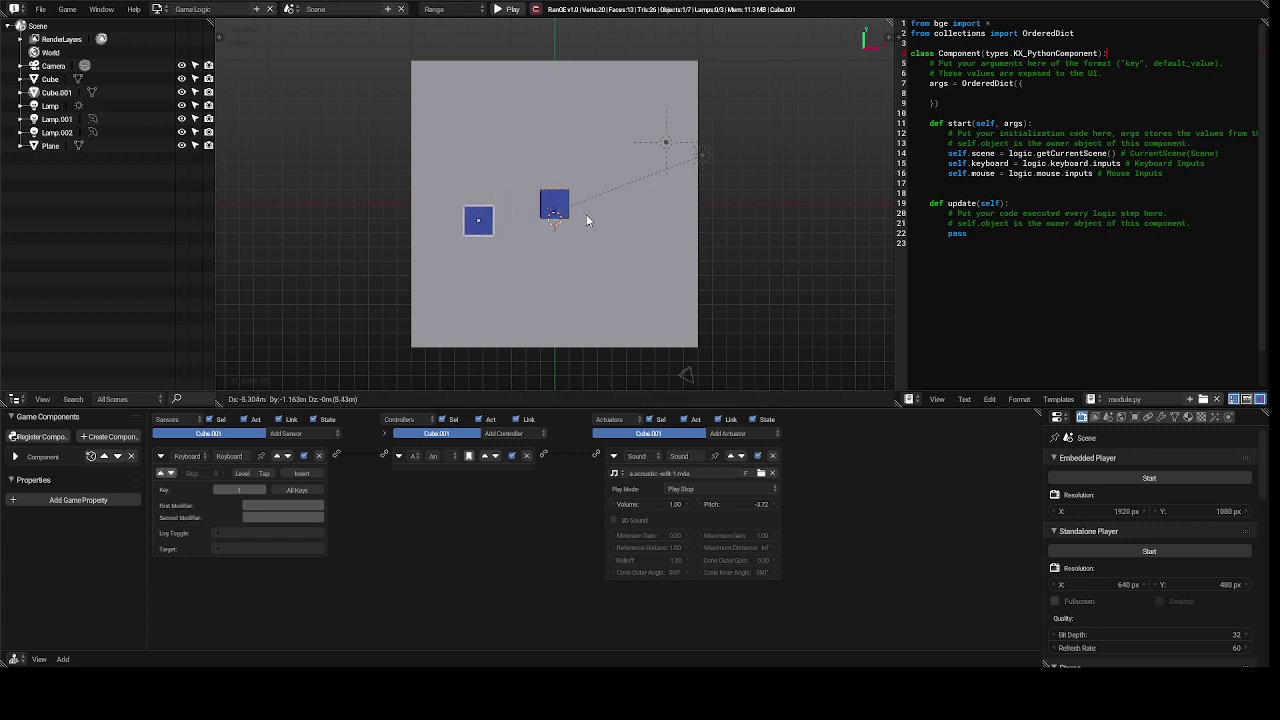
pyautogui.click(587, 216)
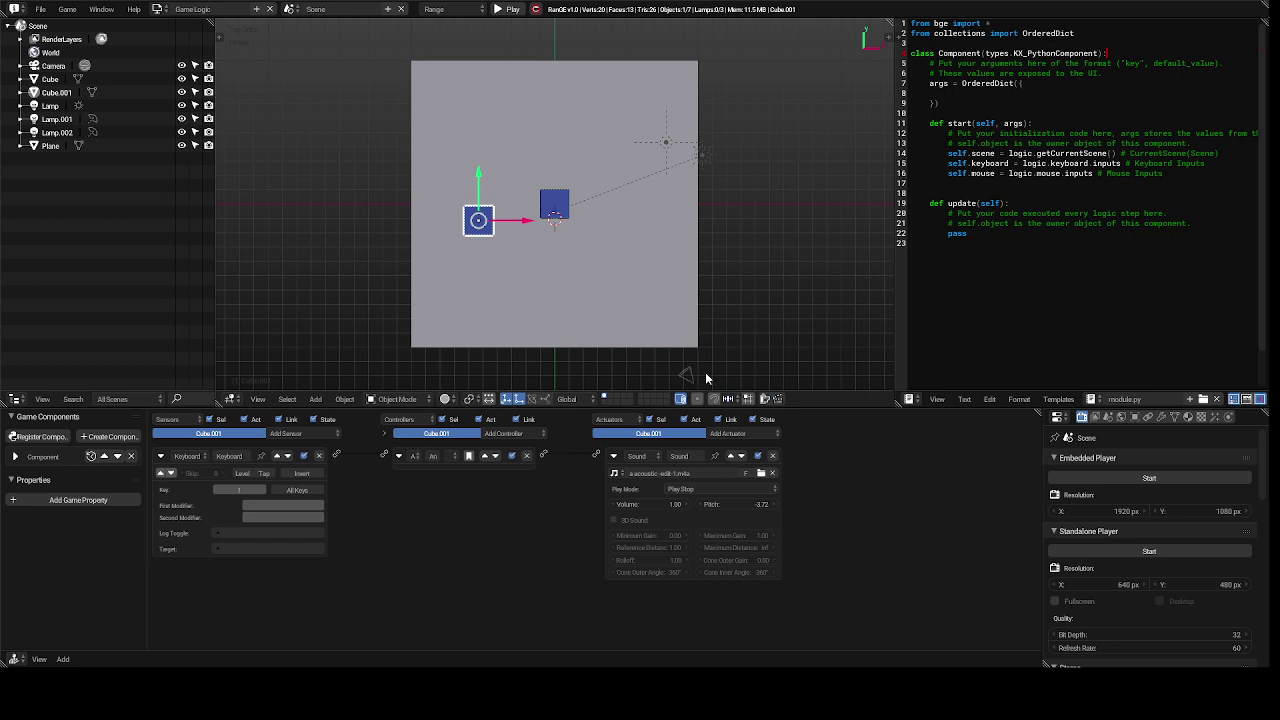
pyautogui.click(760, 476)
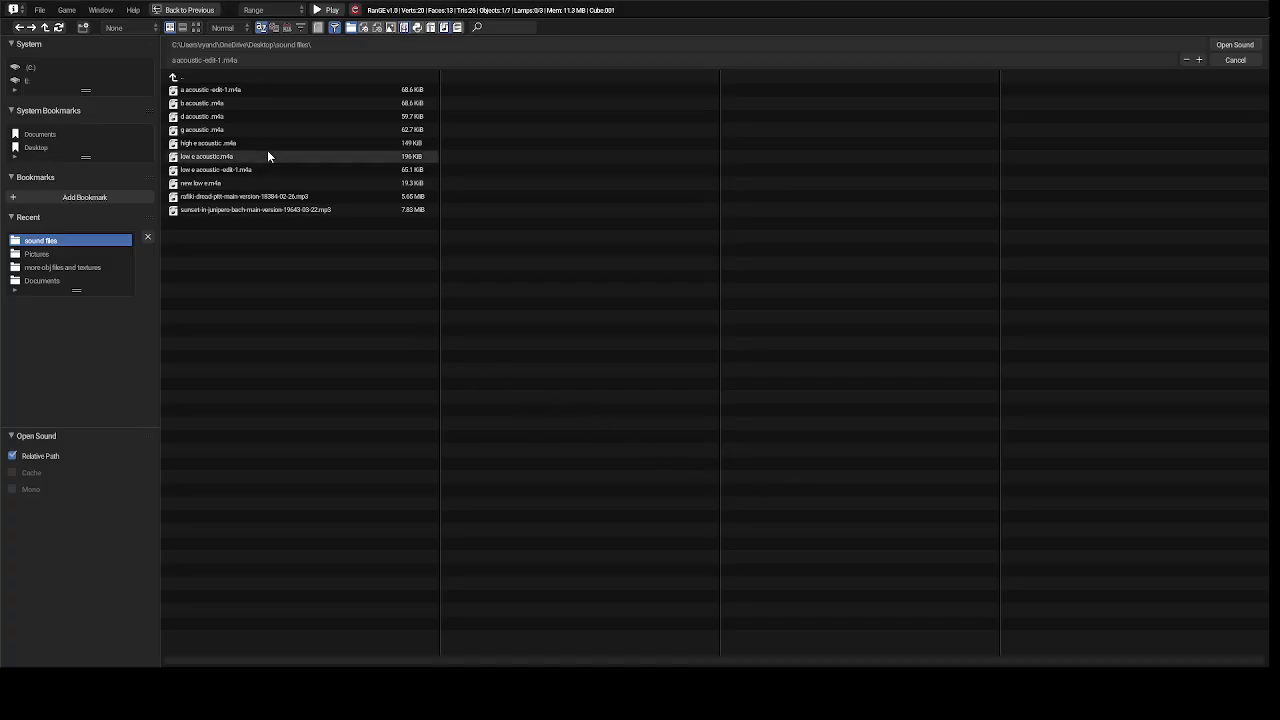
pyautogui.click(213, 106)
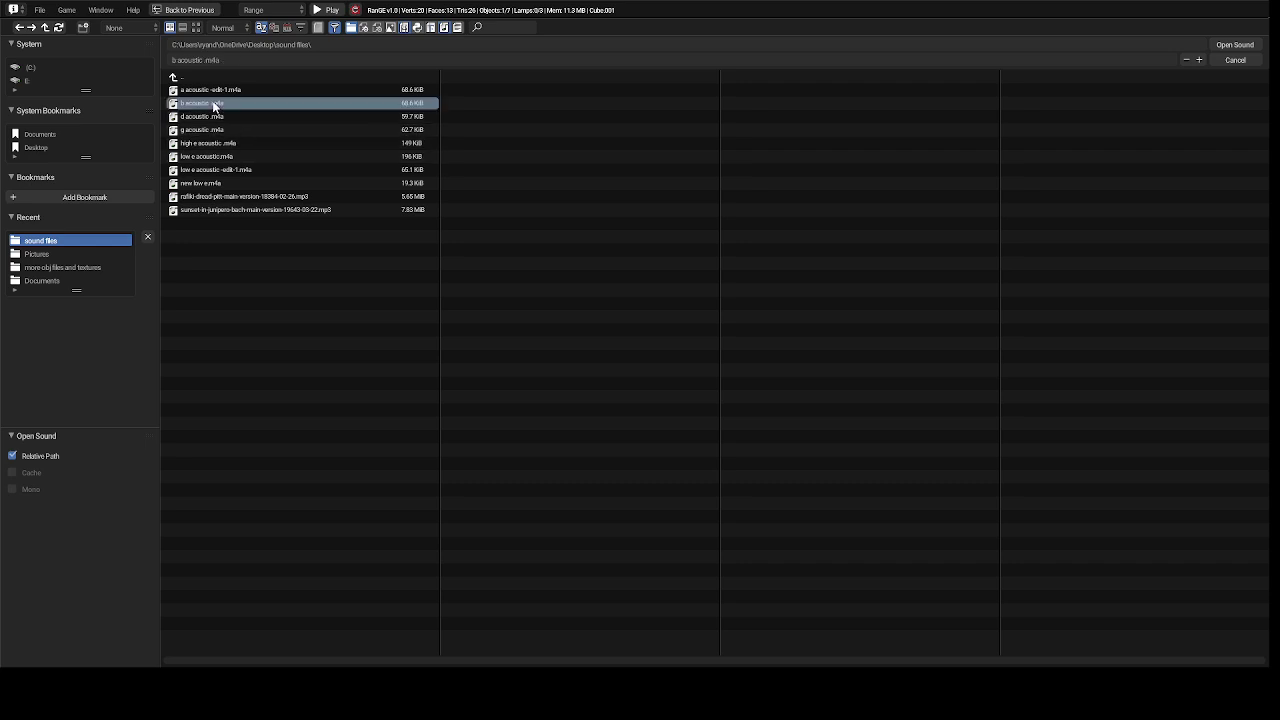
pyautogui.doubleClick(213, 106)
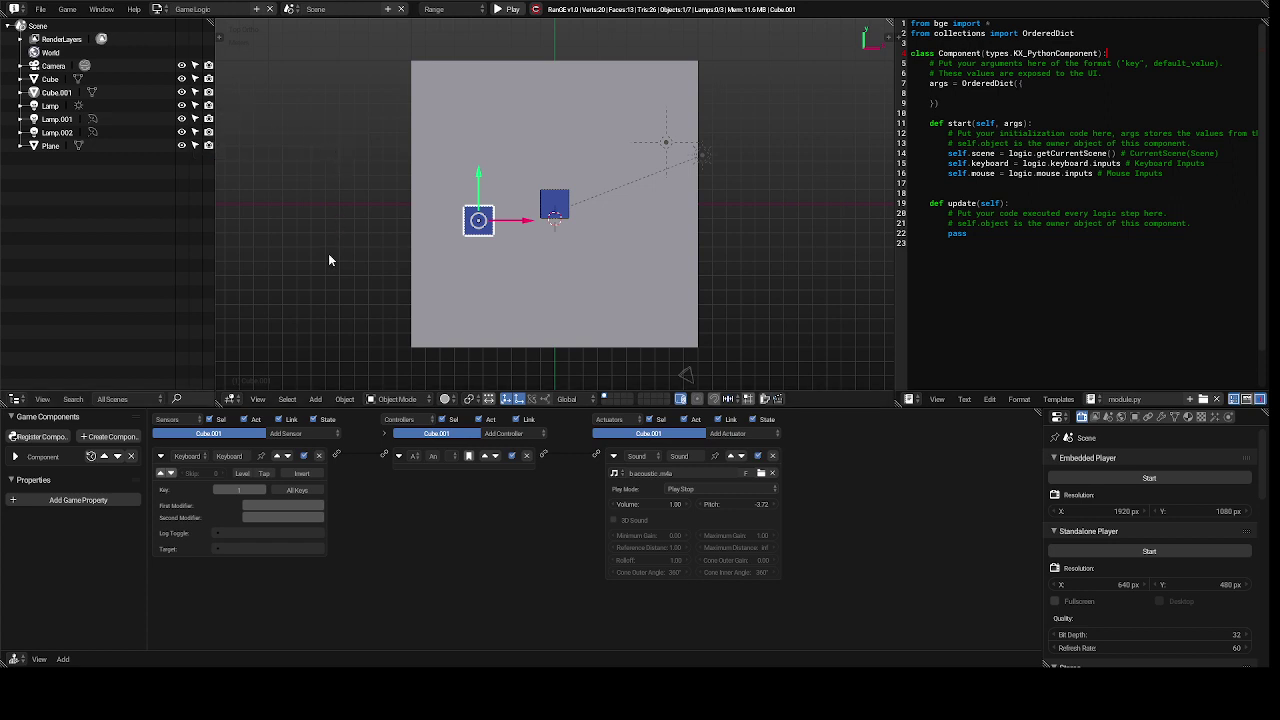
# - Set Cube.001's Keyboard key to 2 and run the game to test both sounds
pyautogui.click(248, 490)
pyautogui.press('p')
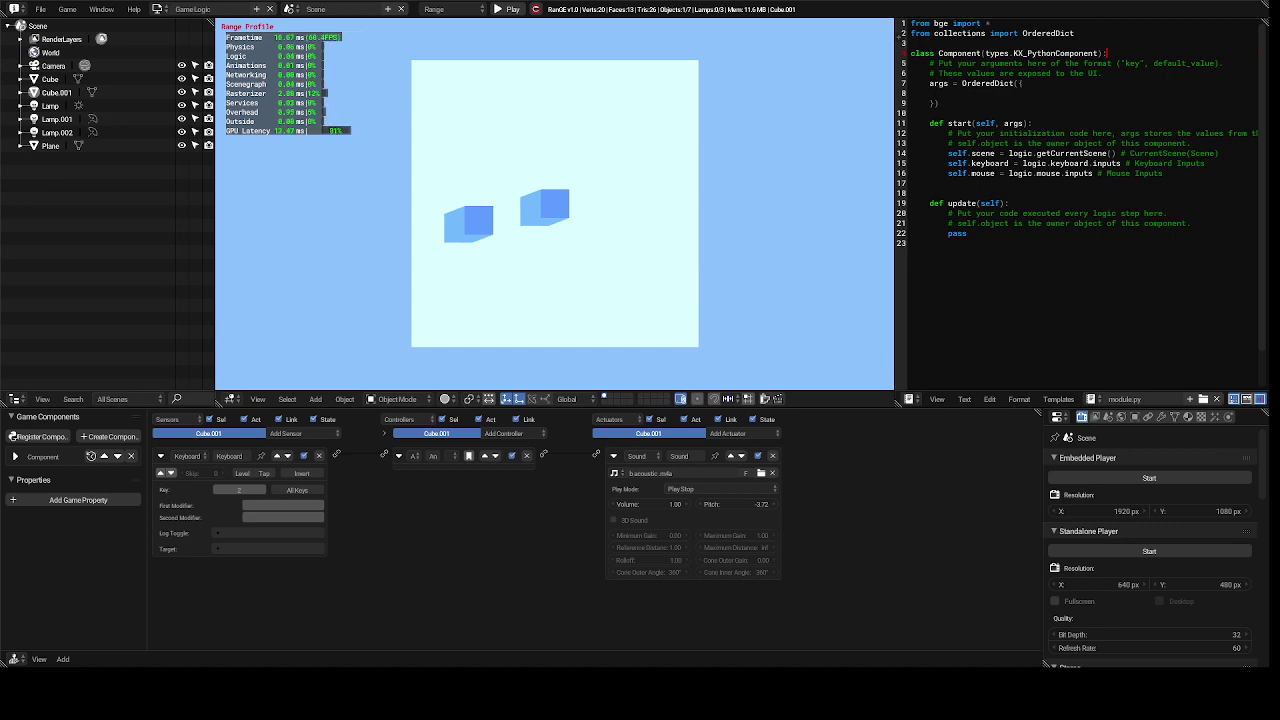